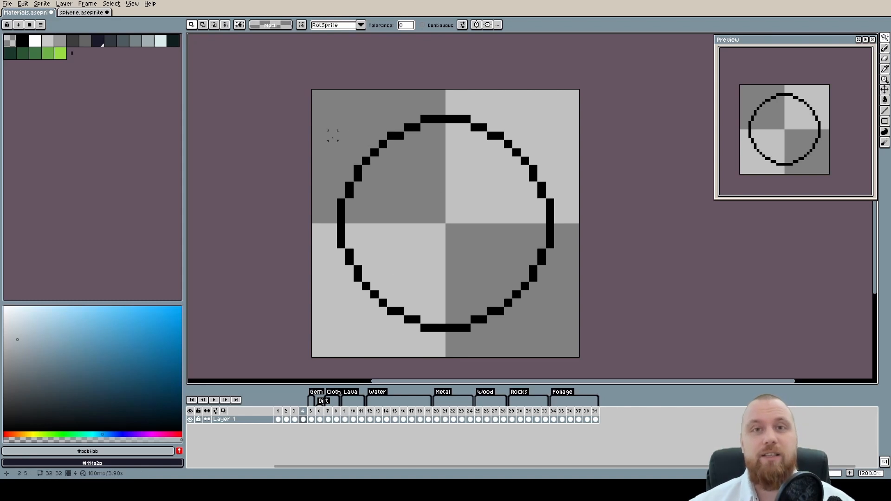
Fill the canvas inside and outside the black circle outline on frame 4 with muted purple #85748c
scroll(432, 210, down, 2)
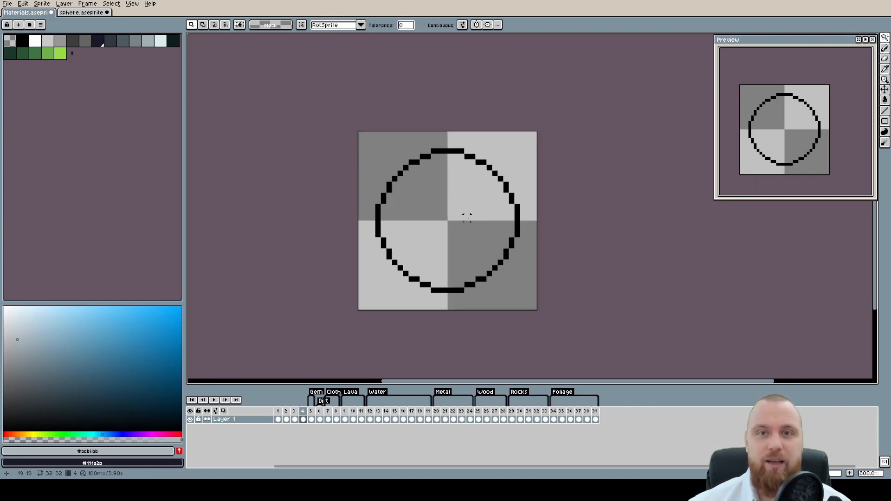
scroll(503, 251, up, 2)
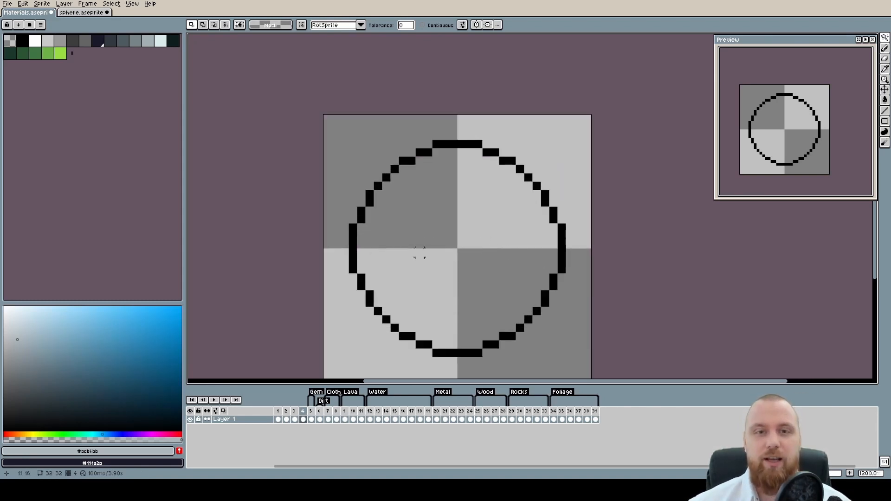
key(g)
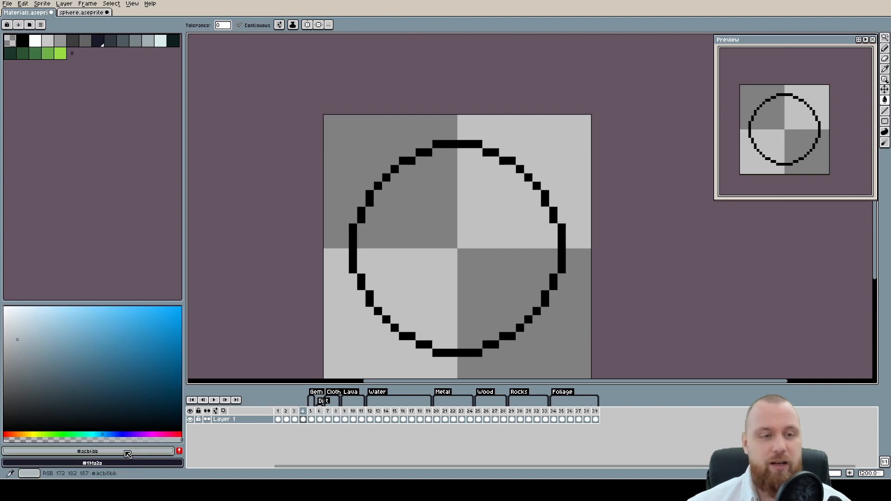
click(145, 433)
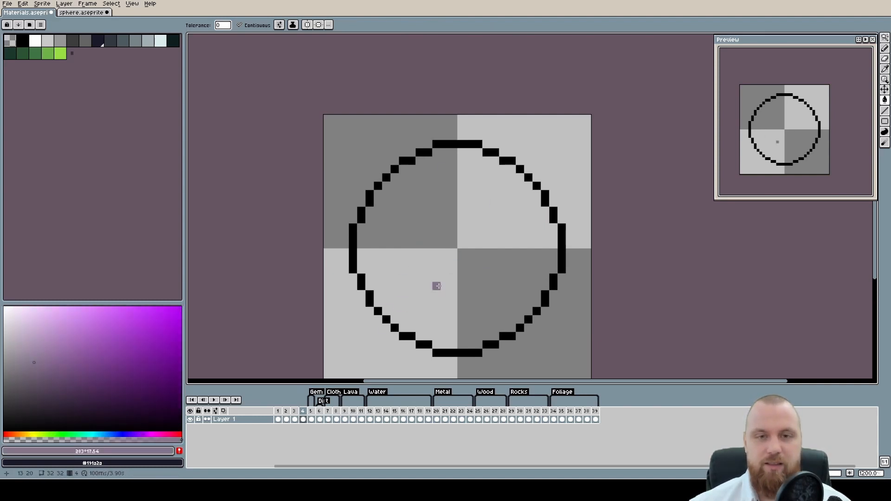
drag(436, 289, 450, 237)
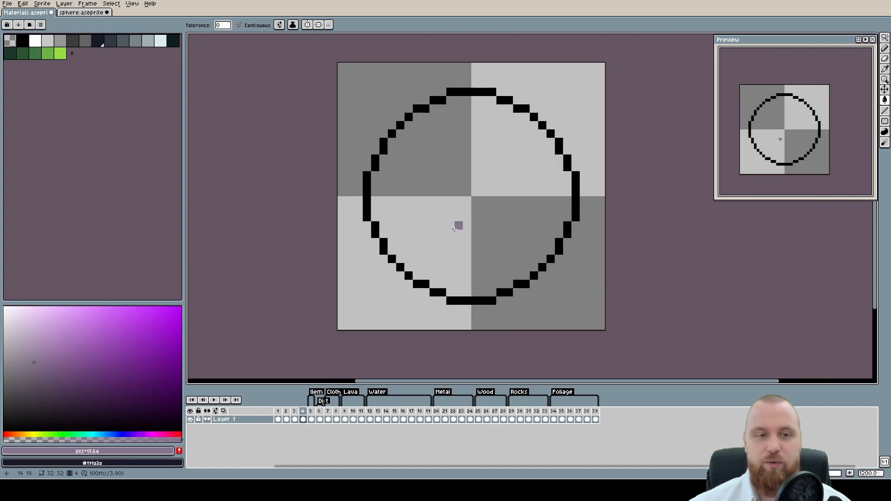
click(370, 110)
scroll(505, 249, down, 4)
scroll(527, 210, up, 2)
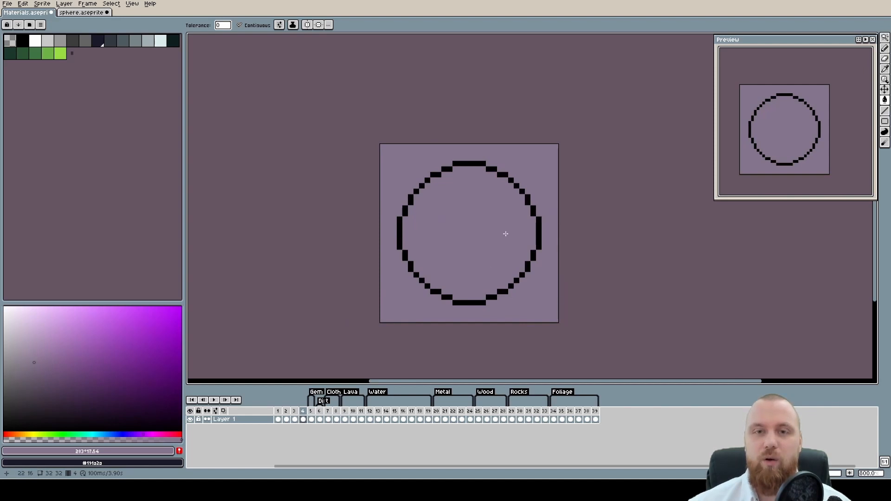
Select all the black circle outline pixels with the Magic Wand and recolor them white
scroll(505, 234, up, 2)
key(w)
click(423, 149)
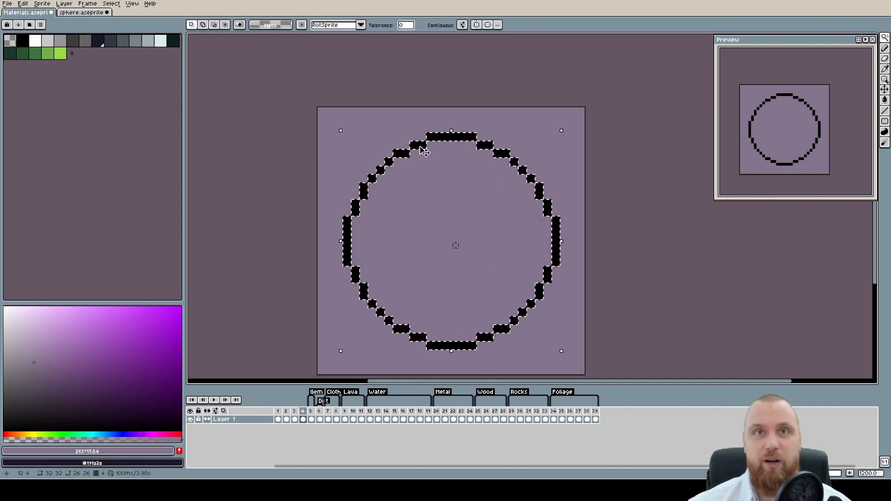
key(Left)
key(Left)
key(b)
alt+click(414, 204)
click(294, 419)
click(302, 419)
click(404, 162)
key(g)
click(402, 154)
click(239, 25)
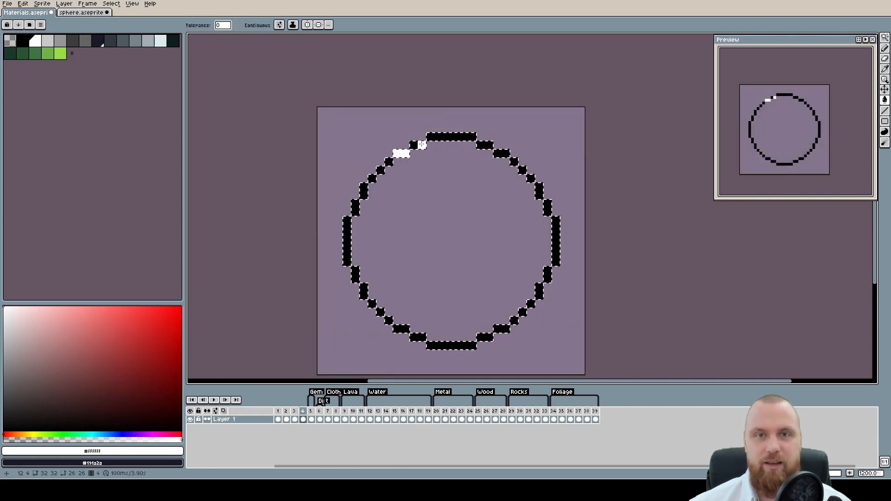
click(422, 145)
scroll(513, 201, down, 2)
key(b)
Try filling the circle's interior with solid white and drawing over it in the background purple
scroll(496, 192, up, 2)
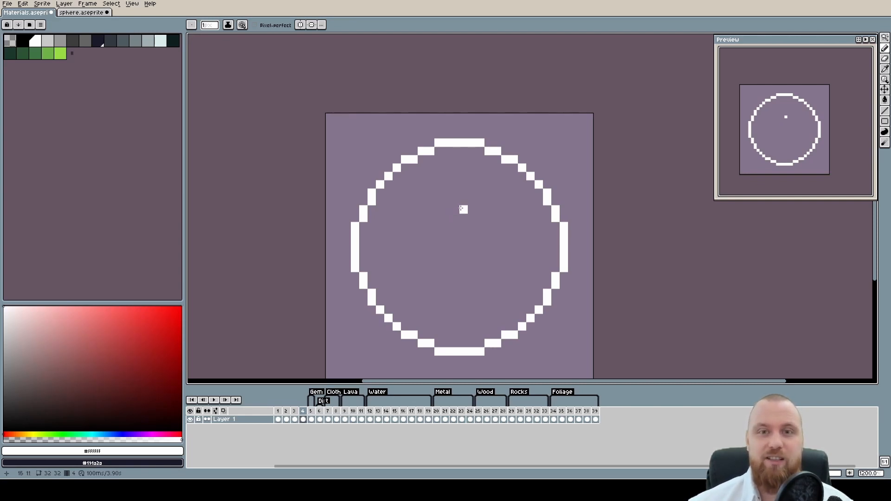
key(g)
click(445, 225)
key(ctrl+z)
click(433, 199)
alt+click(549, 147)
key(b)
click(472, 202)
mouse_move(474, 210)
mouse_down()
mouse_move(488, 244)
mouse_move(464, 234)
mouse_up()
key(v)
key(ctrl+z)
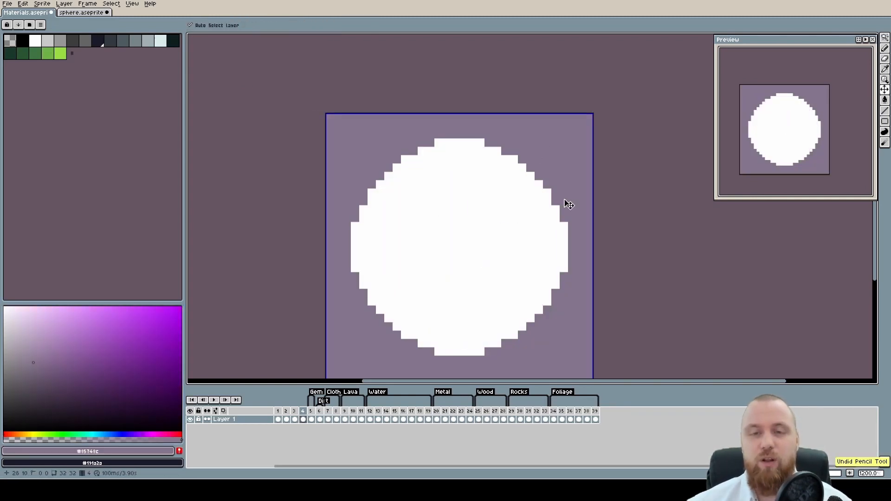
key(ctrl+z)
key(b)
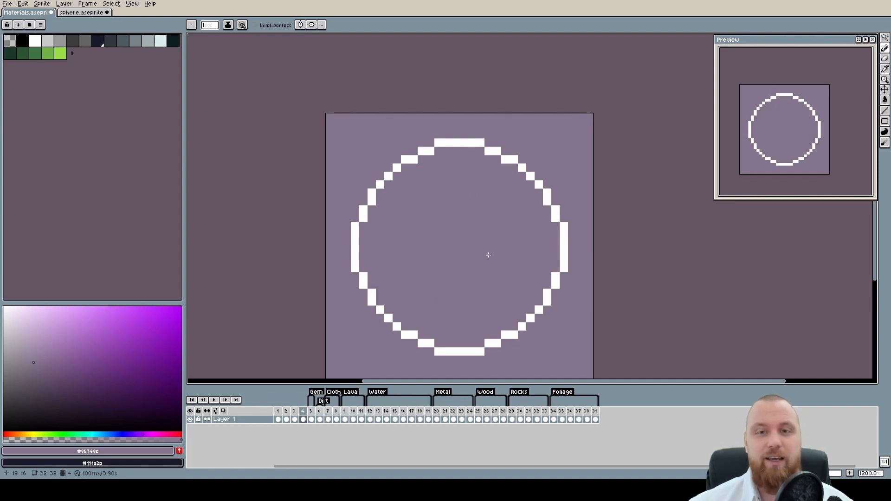
Sample the light grey from frame 3's shaded sphere and paint it over the lower-left and right arcs of frame 4's white outline
drag(317, 226, 307, 189)
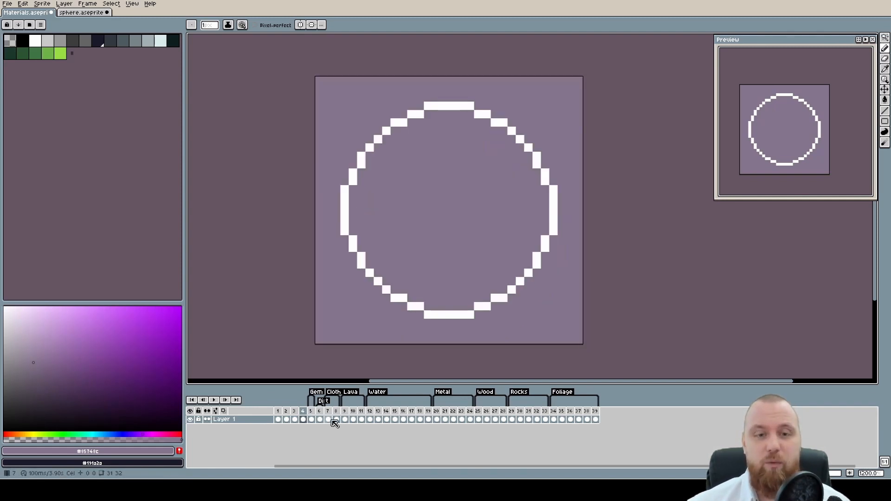
click(294, 419)
alt+click(431, 244)
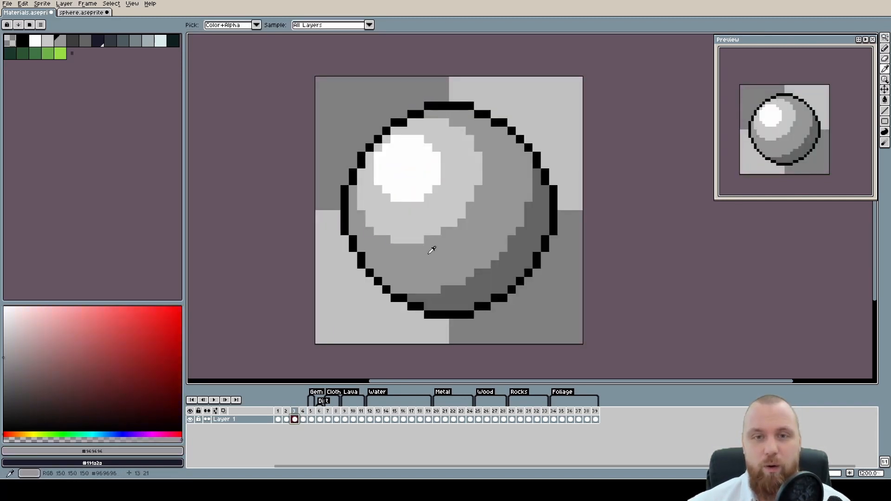
alt+click(408, 221)
click(303, 419)
key(w)
click(362, 264)
key(b)
drag(366, 265, 414, 302)
mouse_move(536, 262)
mouse_down()
mouse_move(553, 208)
mouse_move(519, 129)
mouse_up()
key(ctrl+d)
Sample the purple background and shift the brush color to a very pale lavender, #f4ebf8
scroll(549, 275, down, 3)
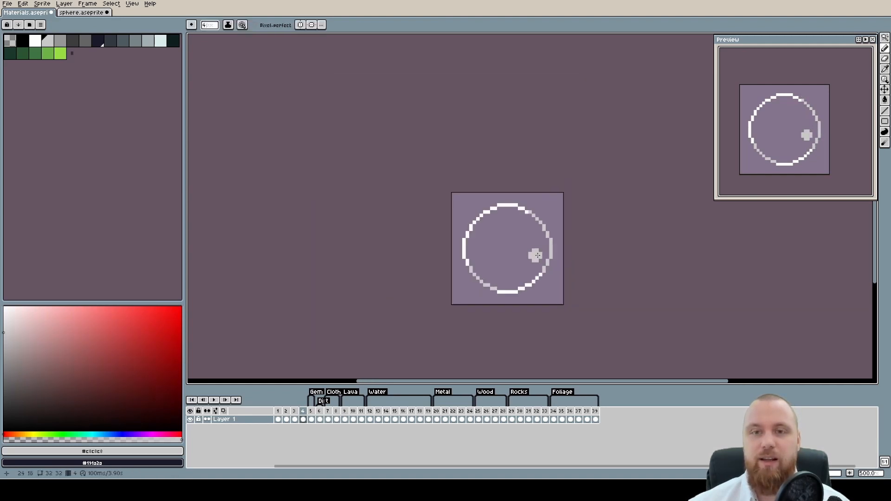
scroll(521, 272, up, 3)
alt+click(500, 197)
key(i)
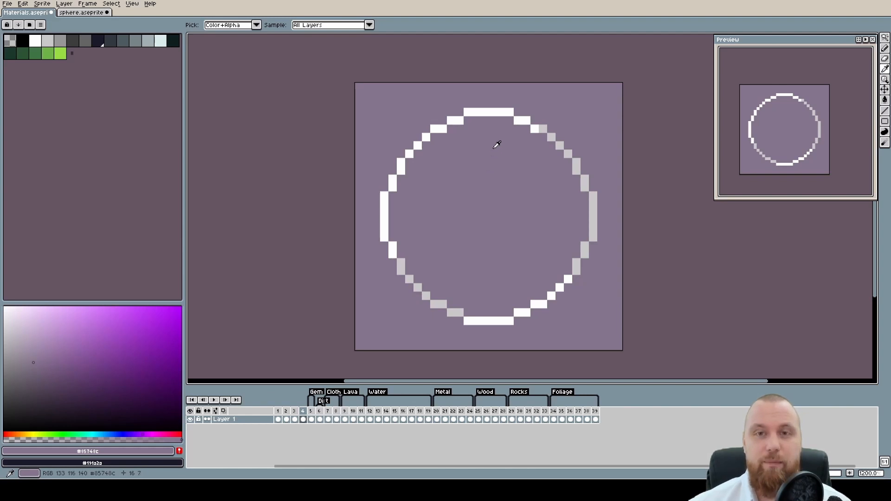
key(b)
click(19, 312)
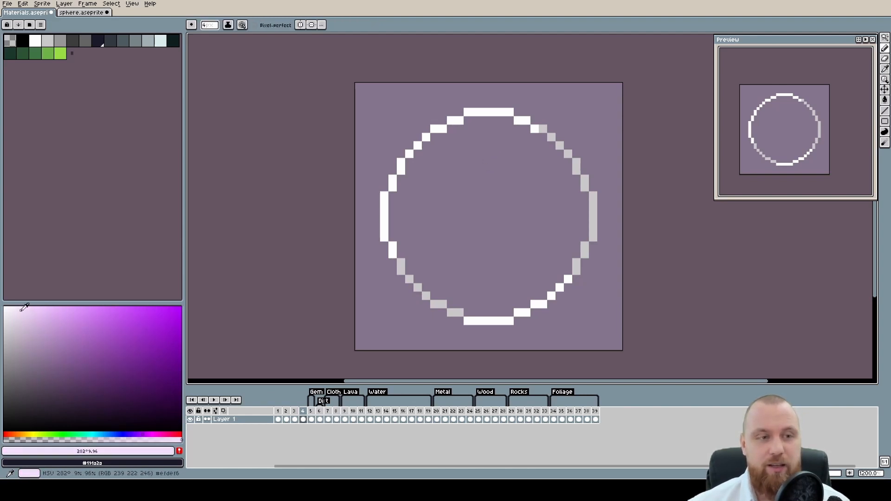
click(442, 162)
click(15, 308)
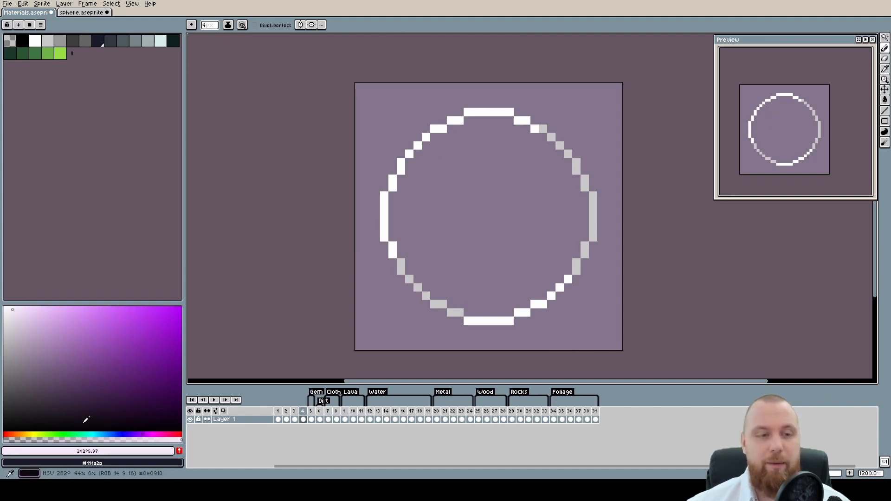
Test a pale lavender patch outside the circle against a pale green highlight inside it
drag(388, 99, 372, 133)
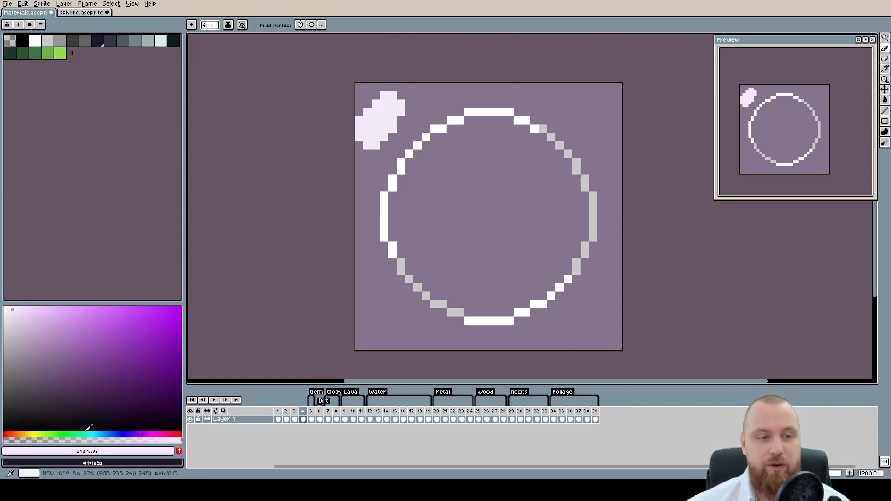
click(61, 434)
drag(432, 223, 472, 160)
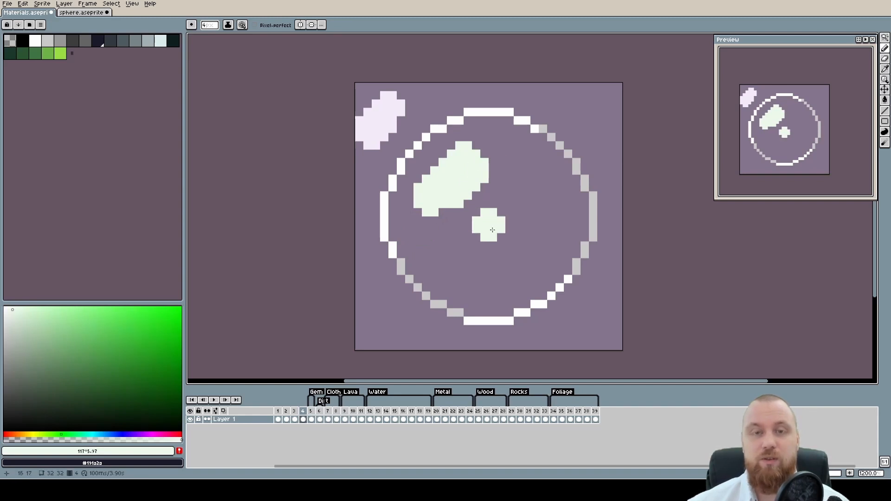
alt+click(389, 114)
key(ctrl+z)
key(ctrl+z)
Paint a curved pale lavender highlight inside the circle's upper-left edge and trim its inner side with the background purple
key(b)
scroll(481, 157, up, 3)
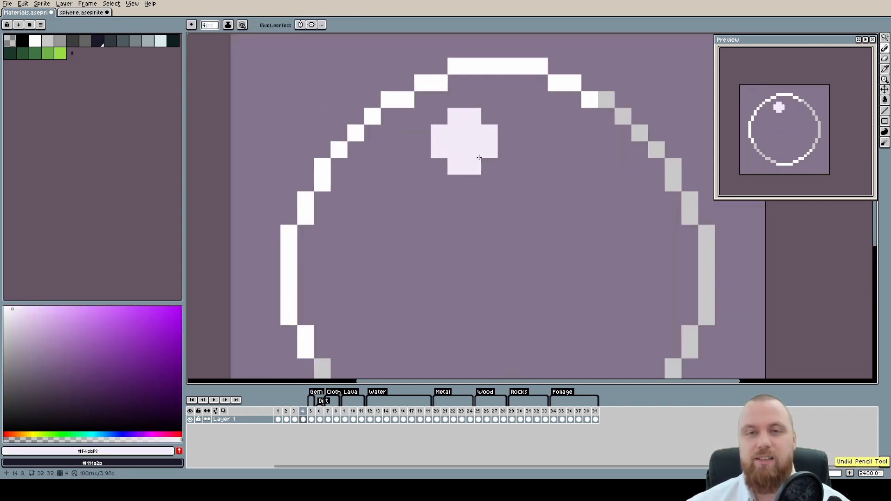
mouse_move(404, 200)
mouse_down()
mouse_move(467, 145)
mouse_move(512, 134)
mouse_move(495, 128)
mouse_move(527, 165)
mouse_move(474, 117)
mouse_up()
key(minus)
alt+click(522, 176)
mouse_move(520, 170)
mouse_down()
mouse_move(480, 188)
mouse_move(497, 169)
mouse_move(477, 167)
mouse_move(524, 156)
mouse_move(458, 183)
mouse_up()
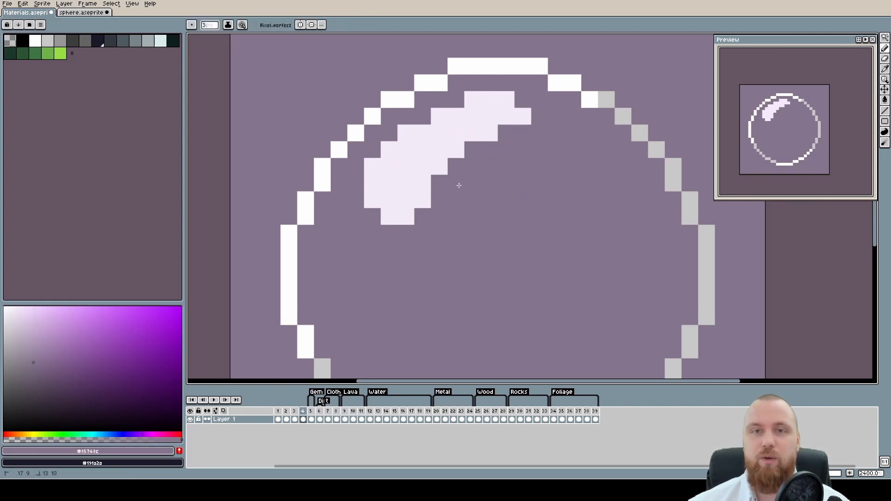
alt+click(467, 113)
Draw a smaller diagonal pale lavender highlight inside the circle's lower-right edge, extending its ends with single pixels
scroll(567, 256, down, 3)
scroll(513, 199, up, 4)
drag(514, 165, 464, 228)
alt+click(424, 178)
drag(446, 187, 493, 143)
alt+click(497, 185)
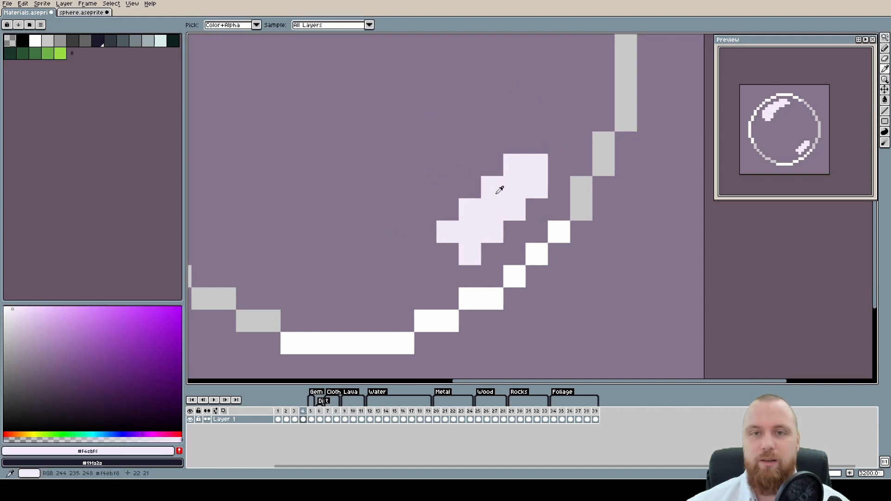
click(451, 248)
click(425, 254)
click(537, 144)
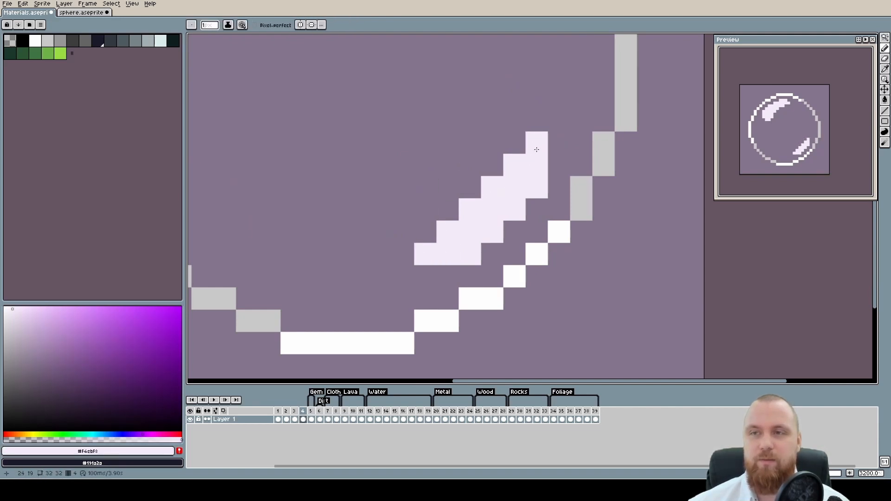
Trim the ends and edges of the lower-right highlight with the background purple into a shorter, cleaner shape
scroll(524, 162, down, 6)
scroll(514, 183, up, 3)
alt+click(521, 289)
drag(503, 343, 537, 341)
click(520, 325)
click(587, 259)
alt+click(565, 302)
scroll(586, 259, down, 3)
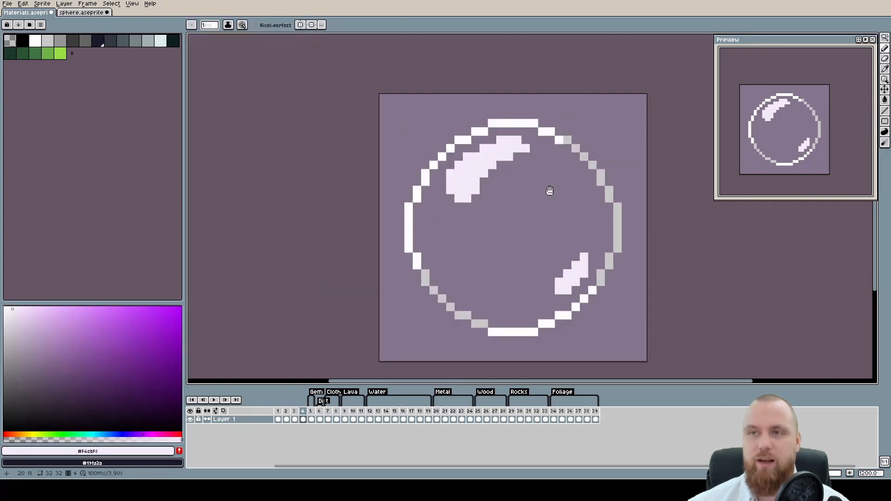
Try adding a single lavender pixel to the upper edge of the upper-left highlight, next to the outline
scroll(530, 232, down, 3)
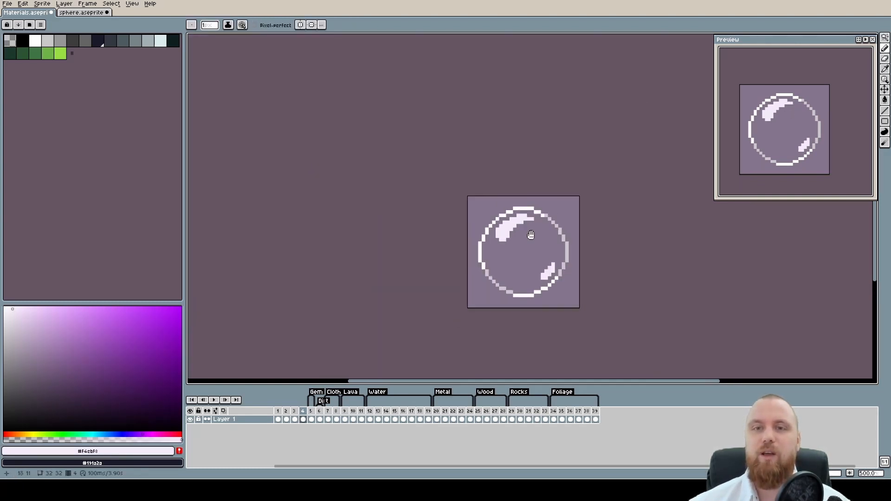
drag(532, 237, 481, 195)
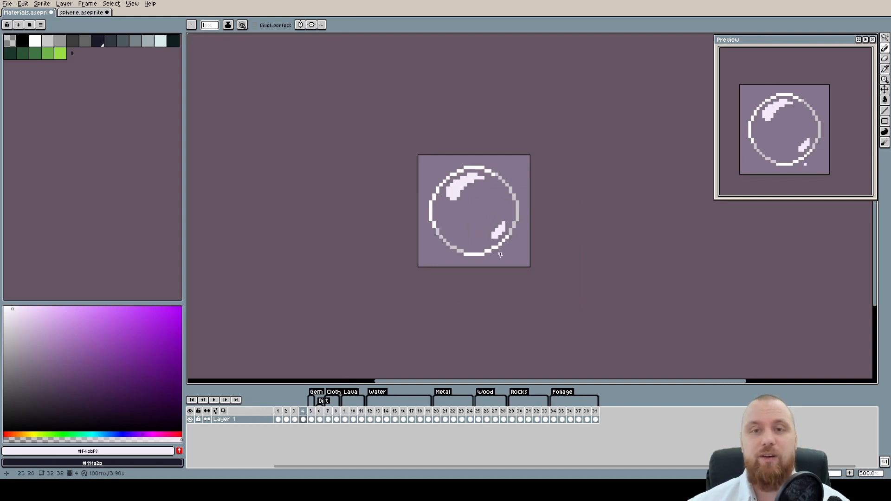
scroll(463, 223, up, 2)
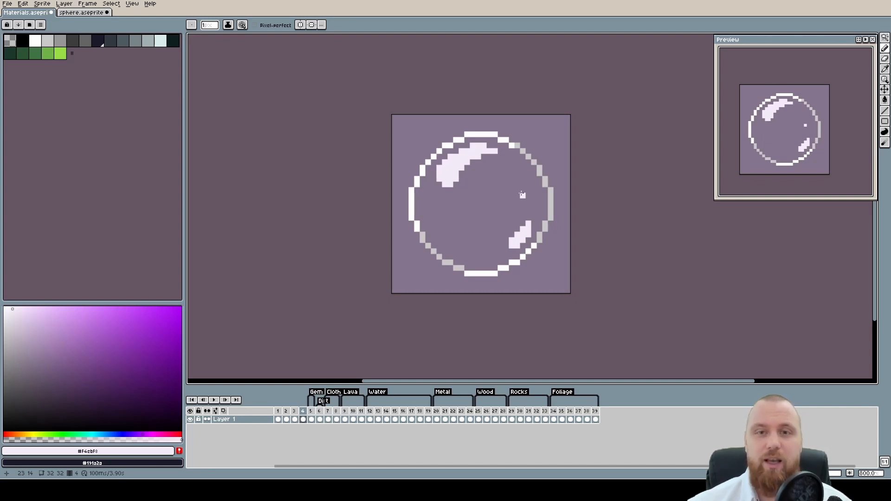
scroll(465, 137, up, 2)
drag(491, 188, 459, 164)
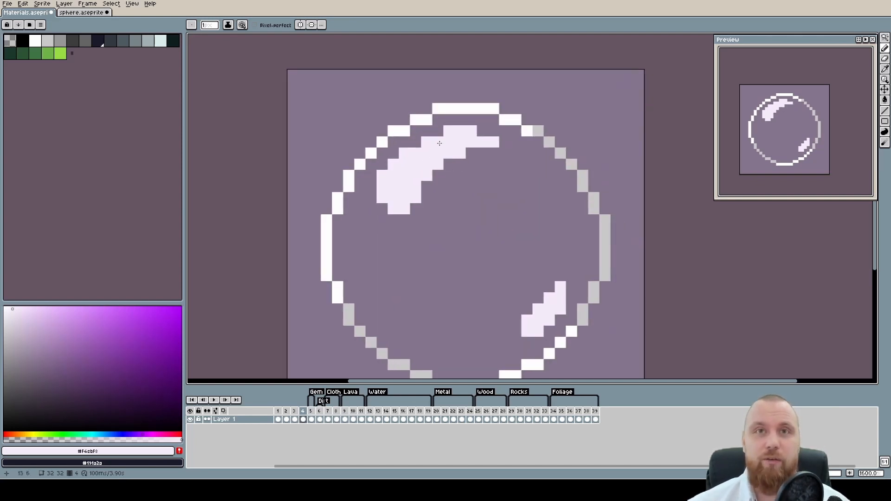
click(441, 126)
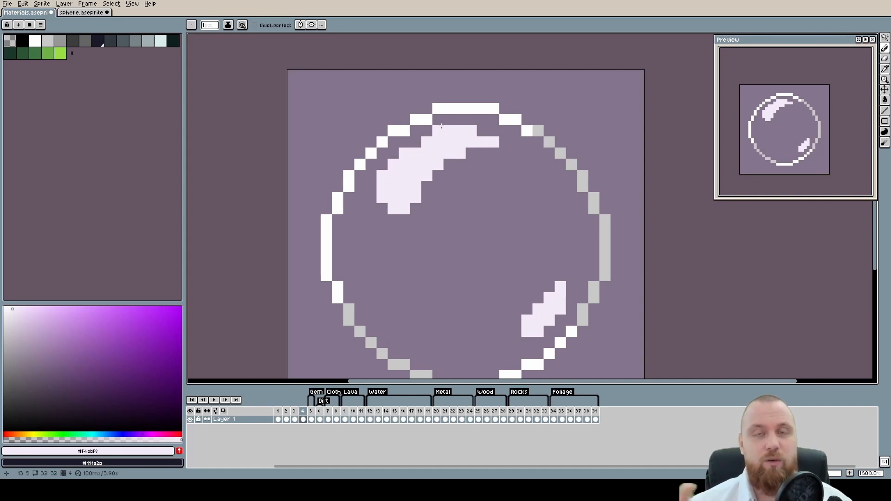
key(ctrl+z)
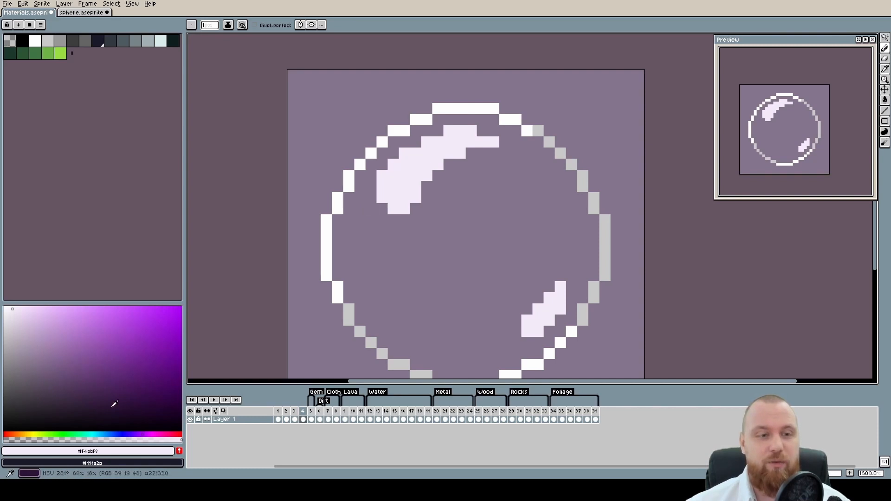
Try painting saturated orange #ff8800 over the upper-left highlight, and resample the pale lavender after undoing it
drag(41, 434, 19, 434)
drag(163, 313, 182, 297)
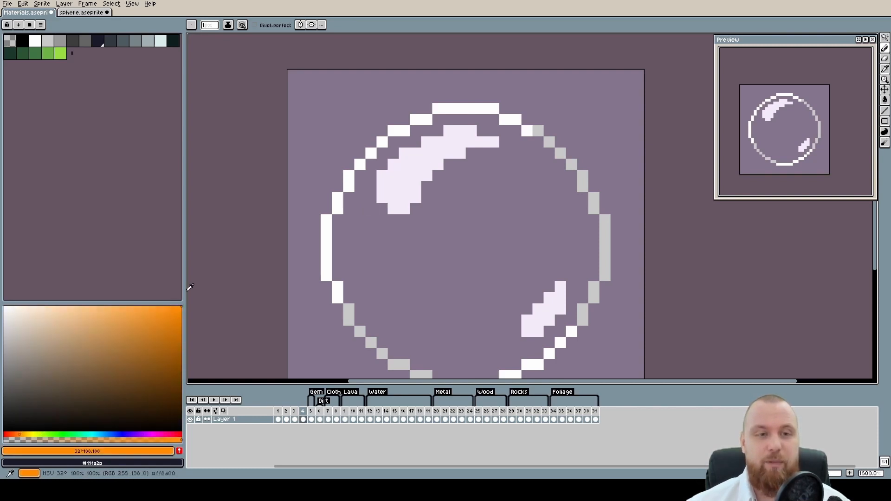
drag(393, 197, 438, 153)
key(ctrl+z)
key(ctrl+z)
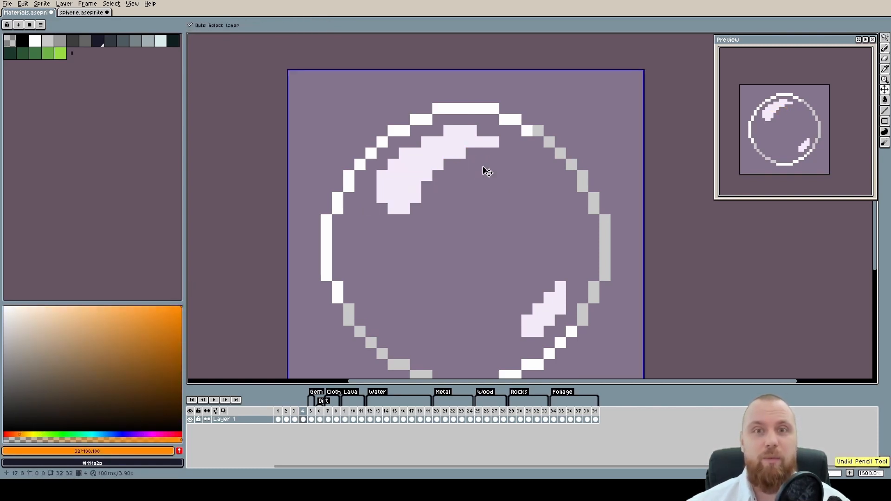
scroll(485, 179, down, 3)
scroll(487, 186, up, 2)
key(alt)
alt+click(420, 152)
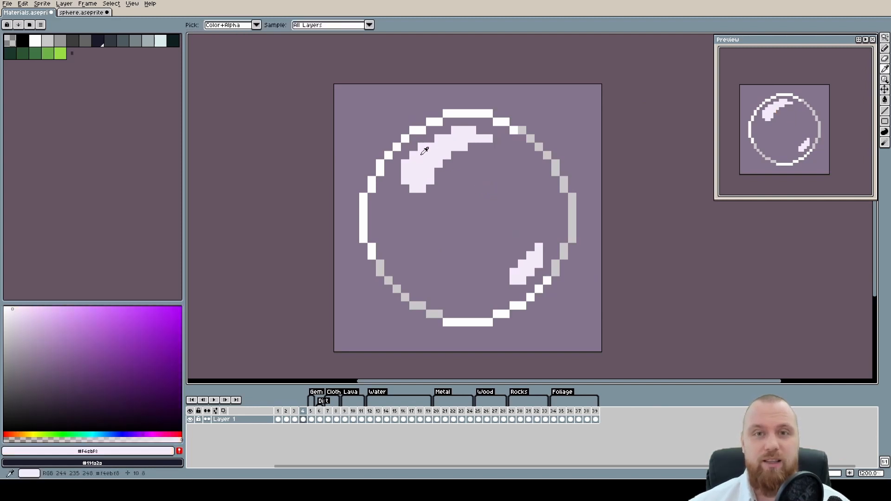
scroll(479, 190, down, 1)
drag(496, 206, 477, 190)
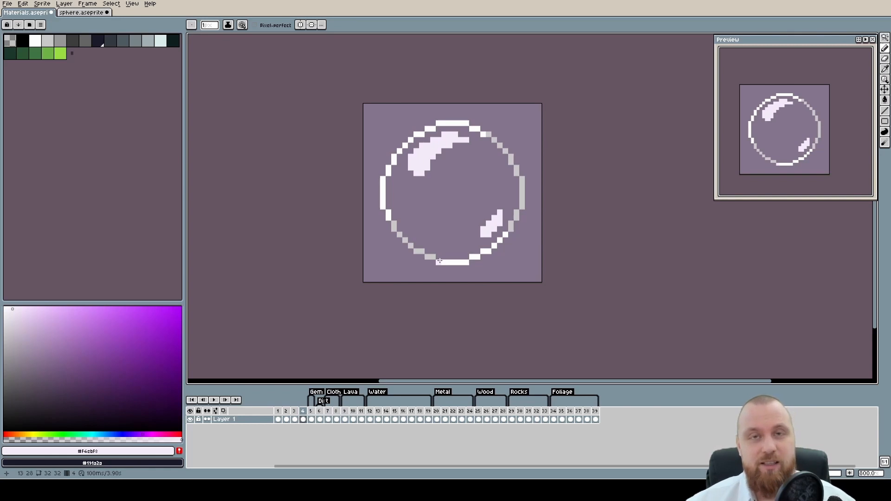
scroll(460, 127, up, 2)
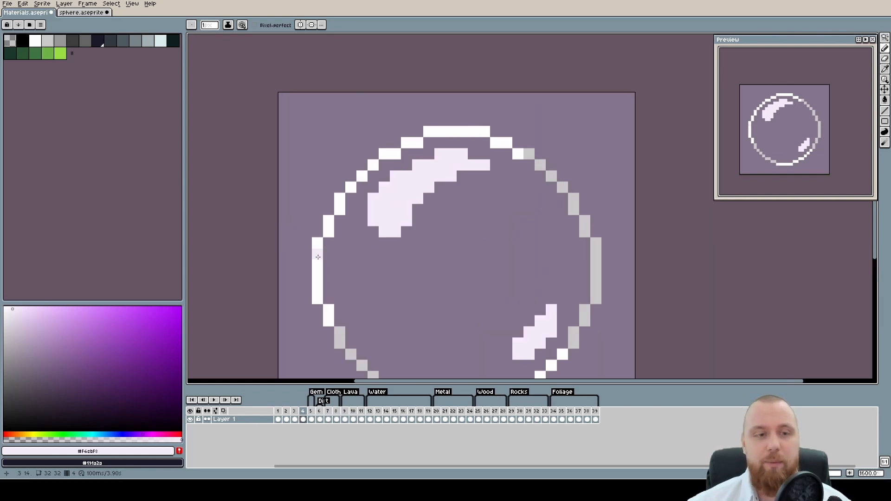
Set the drawing colour to a dark brown
click(16, 435)
click(95, 370)
scroll(441, 102, up, 1)
click(119, 343)
scroll(448, 104, down, 1)
click(159, 391)
Select the purple background and draw the right edge of a vertical brown post behind the sphere, leaving outline and highlights untouched
click(456, 107)
mouse_move(443, 97)
mouse_down()
mouse_move(491, 113)
mouse_move(471, 116)
mouse_move(485, 371)
mouse_up()
scroll(476, 129, down, 2)
key(w)
click(497, 201)
key(b)
scroll(476, 136, up, 1)
scroll(476, 136, down, 1)
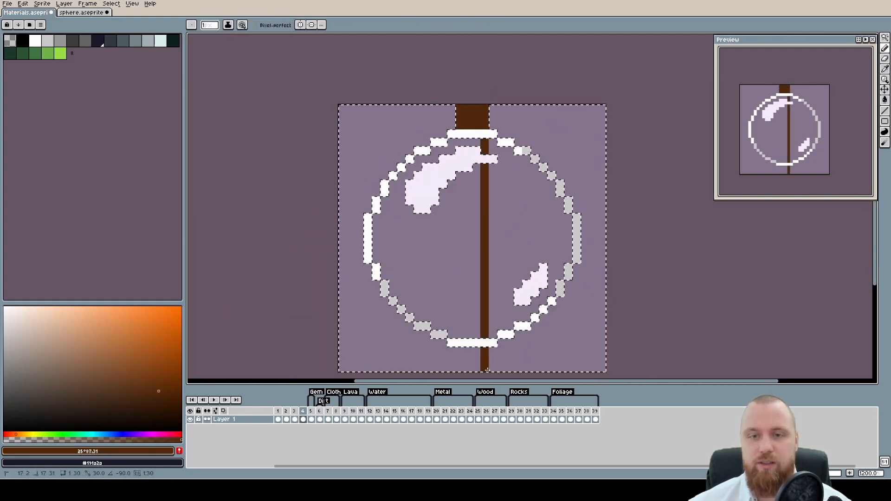
Draw the post's left edge, fill the space between both edges with brown to make it four pixels wide, and clear the selection
drag(460, 126, 460, 371)
key(g)
click(472, 359)
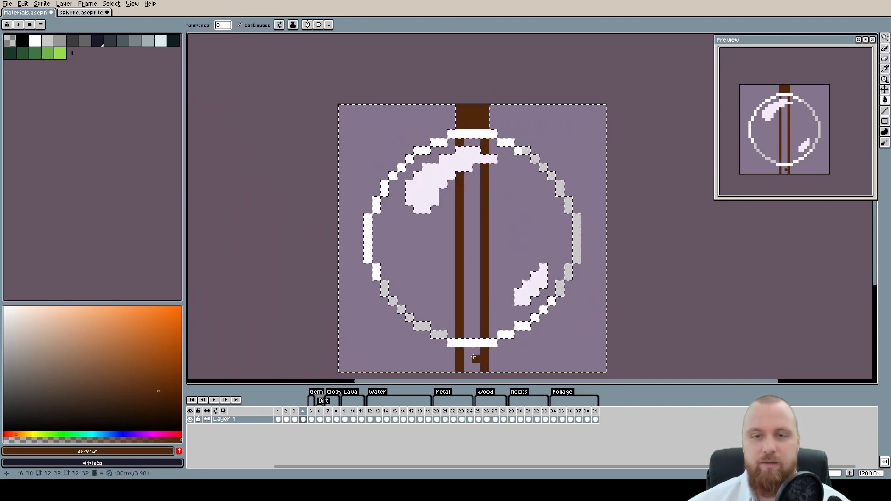
click(473, 297)
click(473, 144)
key(ctrl+d)
scroll(474, 144, down, 2)
scroll(470, 127, up, 1)
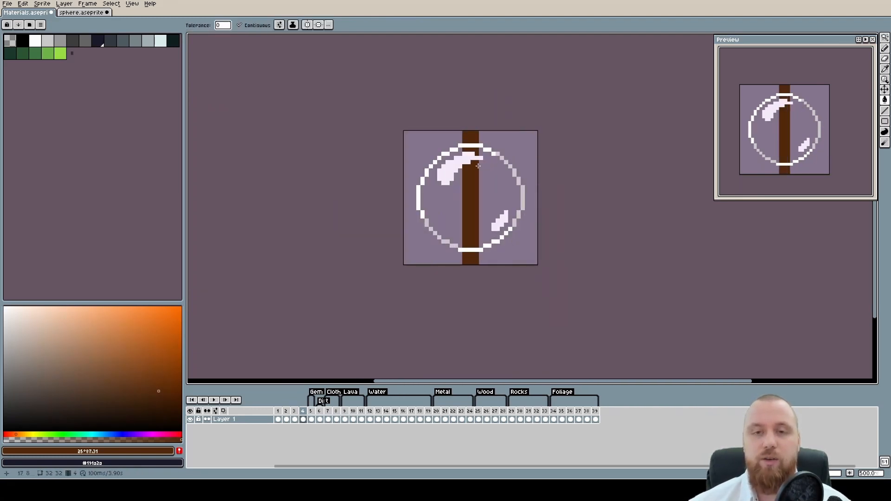
scroll(485, 174, up, 3)
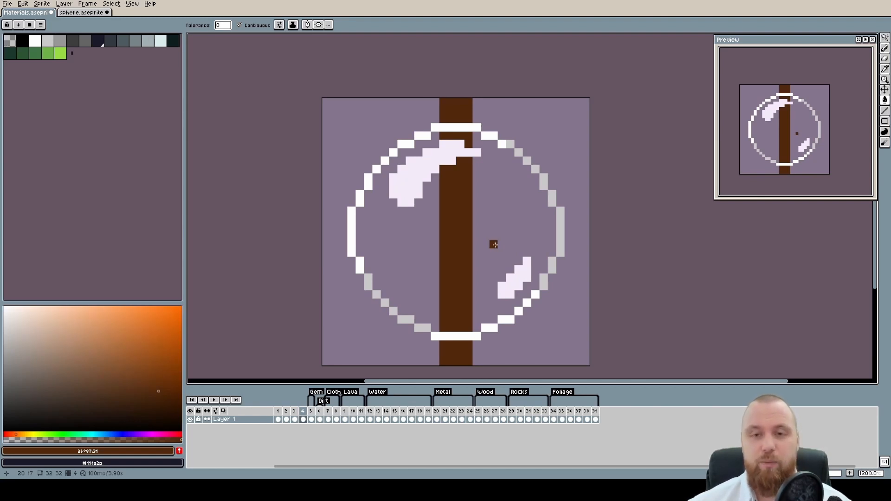
scroll(491, 273, up, 1)
click(472, 310)
key(ctrl+z)
key(b)
drag(472, 341, 473, 118)
key(ctrl+z)
Try widening the post inside the sphere by one brown pixel on each side, painting only within the selected background
key(w)
click(494, 178)
key(b)
drag(472, 336, 472, 45)
mouse_move(427, 94)
mouse_down()
mouse_move(404, 238)
mouse_move(417, 346)
mouse_up()
key(ctrl+d)
Try bulging the middle of the post inside the sphere by another brown pixel on each side
mouse_move(478, 247)
mouse_down()
mouse_move(484, 166)
mouse_move(483, 281)
mouse_up()
mouse_move(406, 179)
mouse_down()
mouse_move(400, 204)
mouse_move(403, 278)
mouse_up()
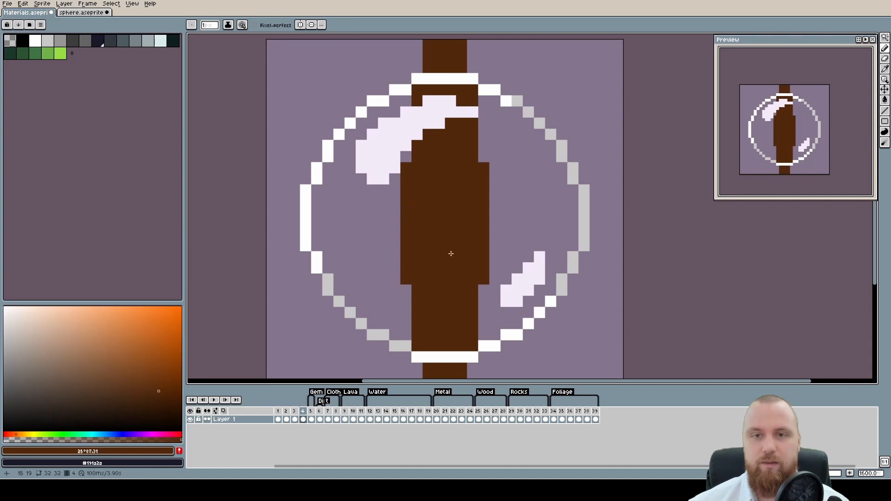
scroll(464, 252, down, 6)
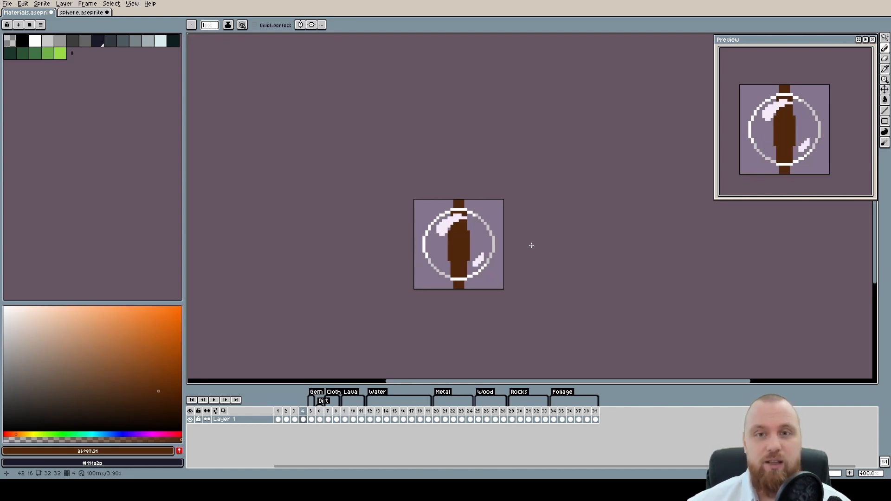
scroll(531, 245, up, 3)
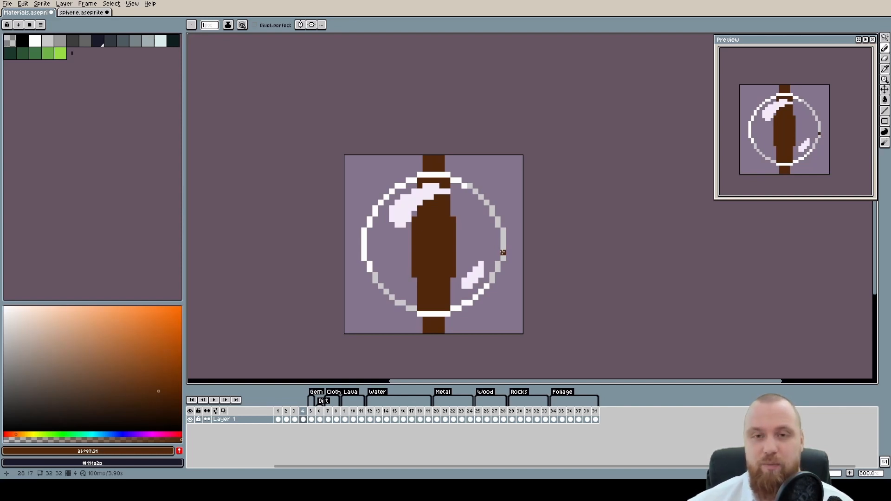
drag(503, 253, 509, 233)
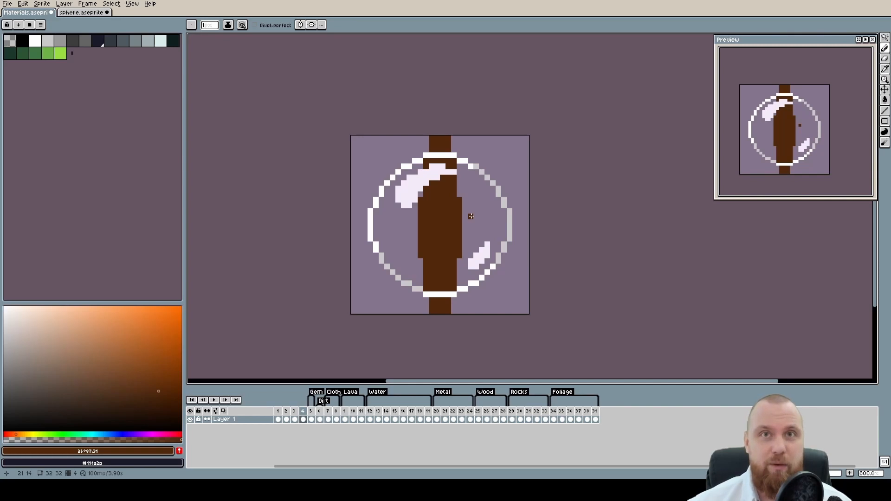
scroll(449, 202, up, 2)
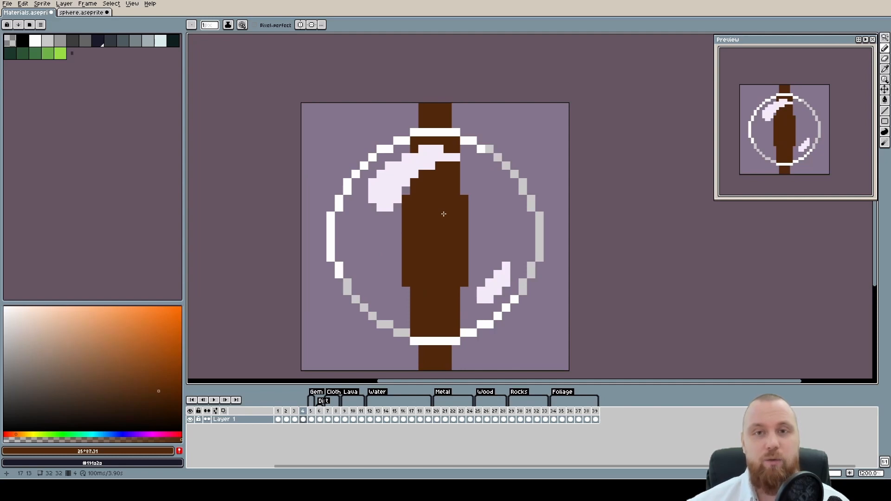
Undo the strokes that widened the post inside the sphere
key(ctrl+z)
key(ctrl+z)
key(ctrl+z)
key(ctrl+z)
key(ctrl+z)
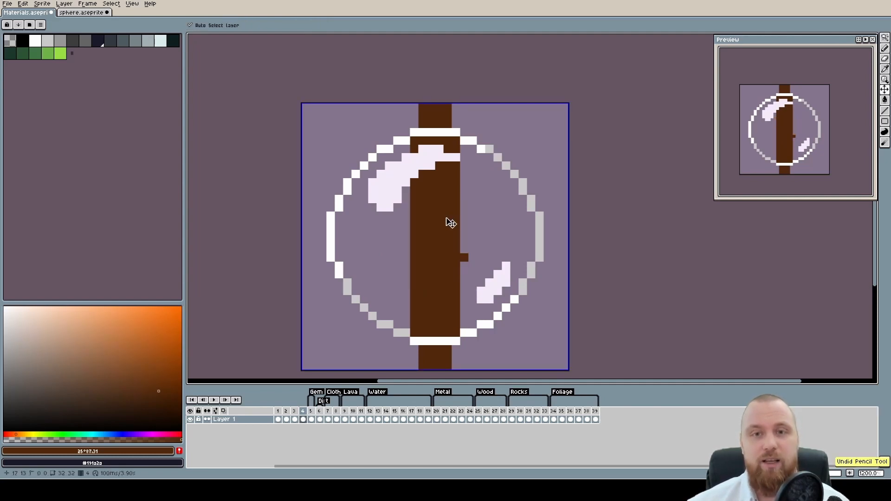
key(ctrl+z)
key(ctrl+z)
key(ctrl+z)
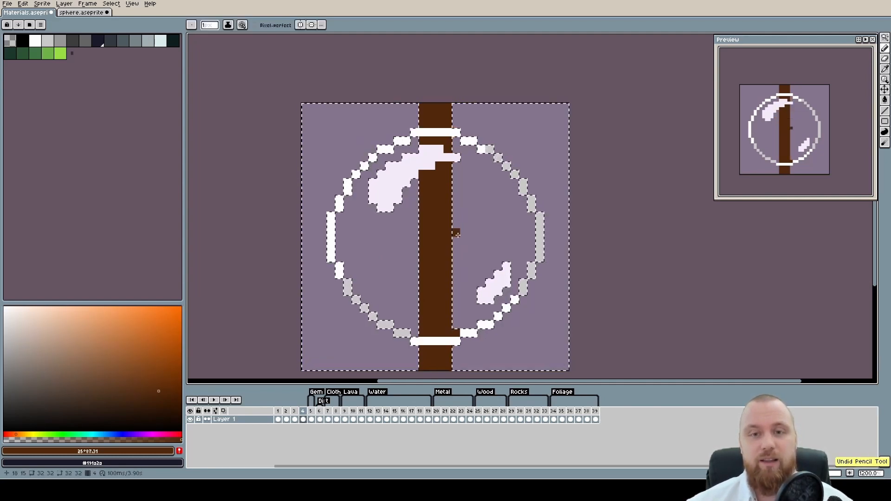
Narrow the post inside the sphere to two pixels by painting its outer columns with the background purple
alt+click(465, 185)
drag(448, 182, 450, 323)
shift+click(449, 332)
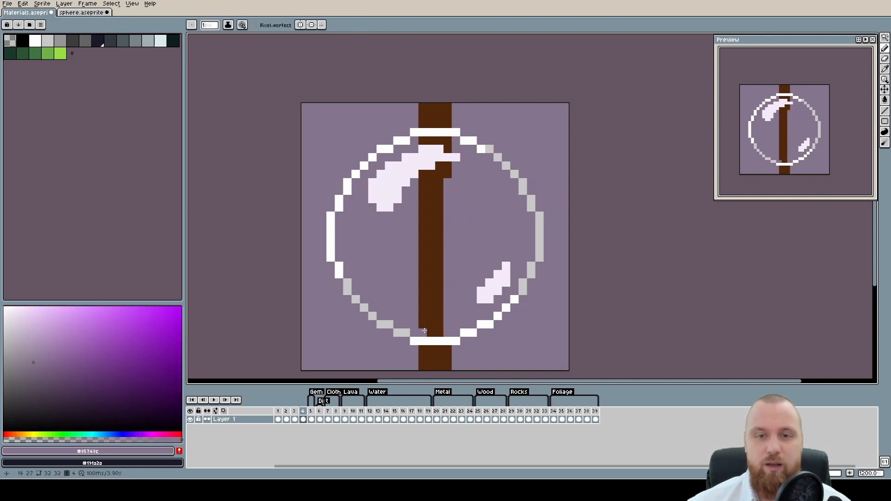
click(423, 332)
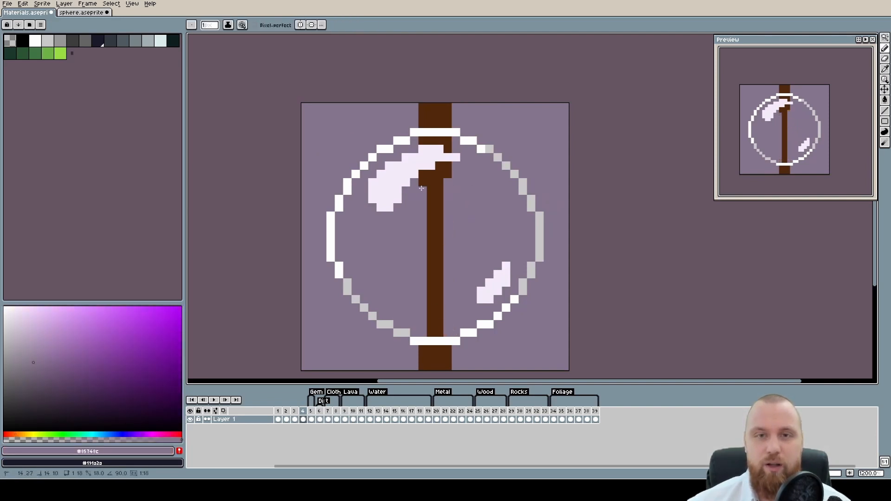
shift+click(423, 182)
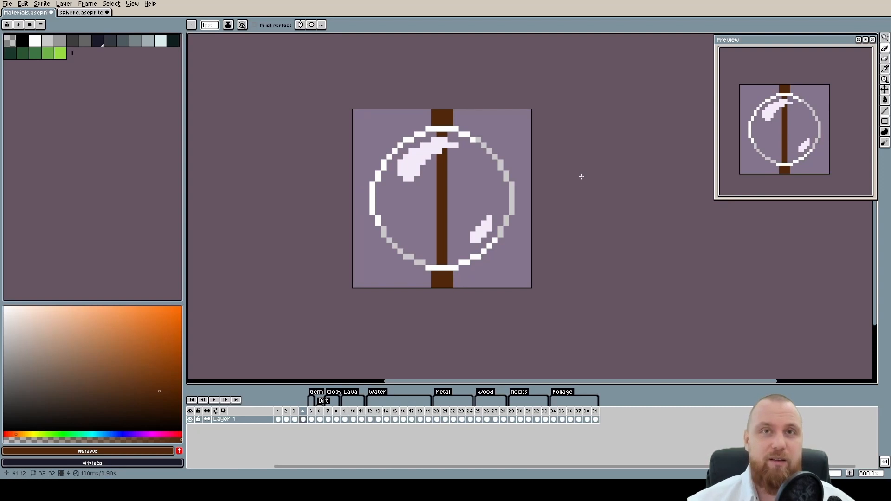